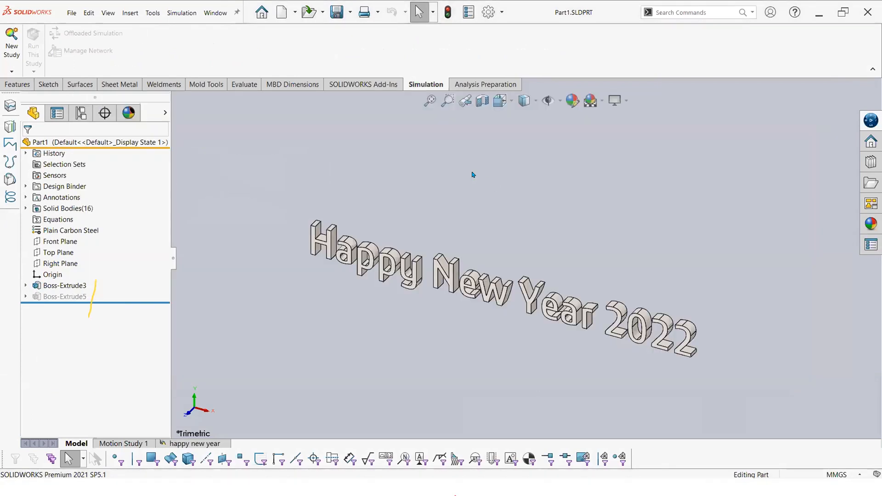
Step: Open the recent document Vessel And Frame Assembly
key(r)
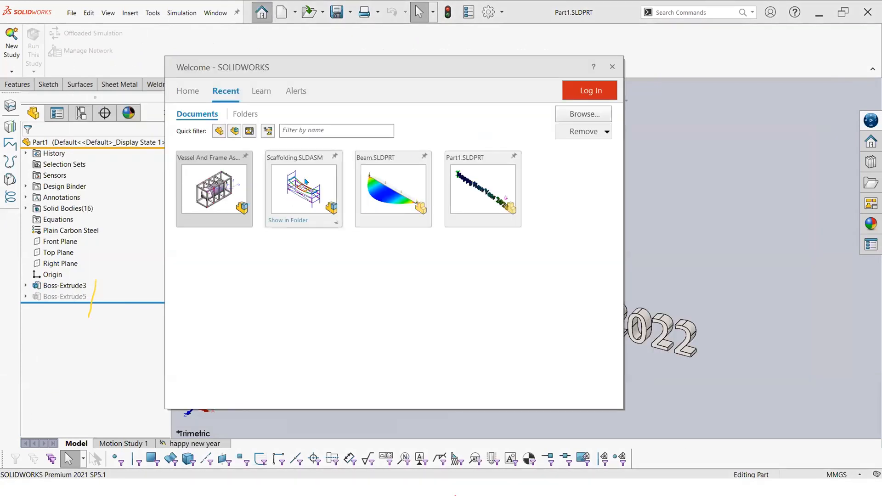
click(202, 168)
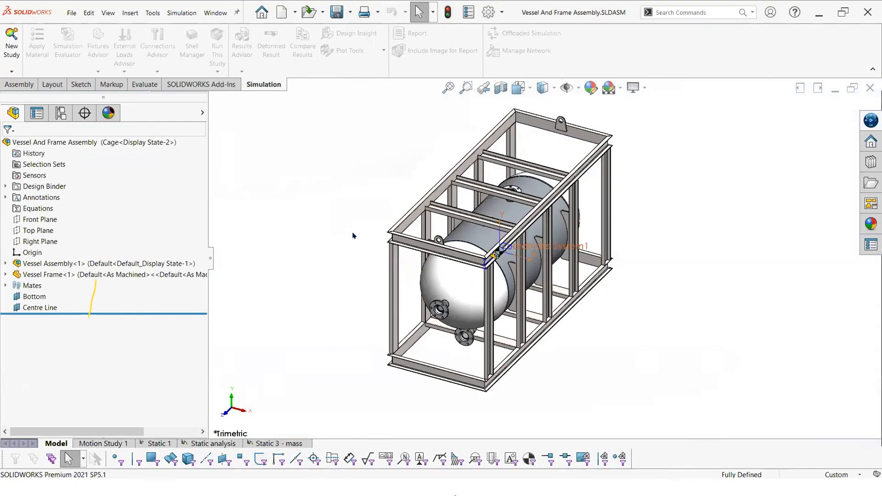
Step: Highlight the Vessel Assembly and Vessel Frame components in turn to examine how the assembly is built up
click(114, 264)
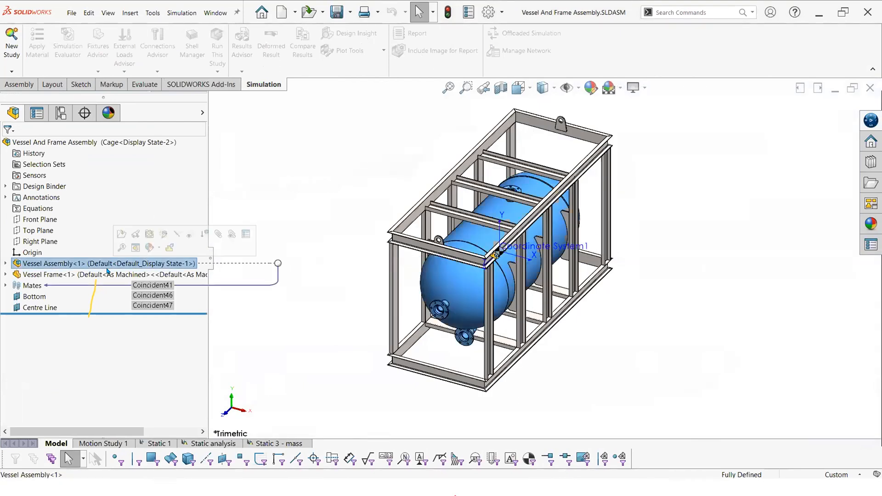
click(115, 274)
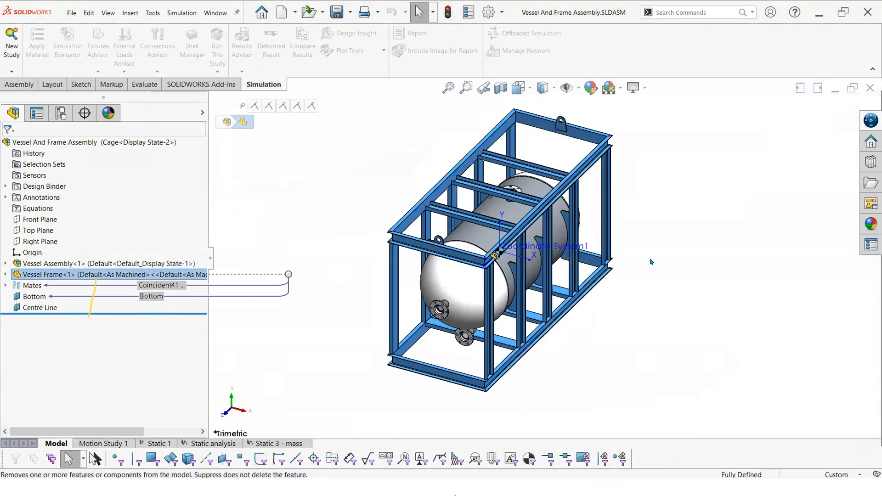
click(671, 266)
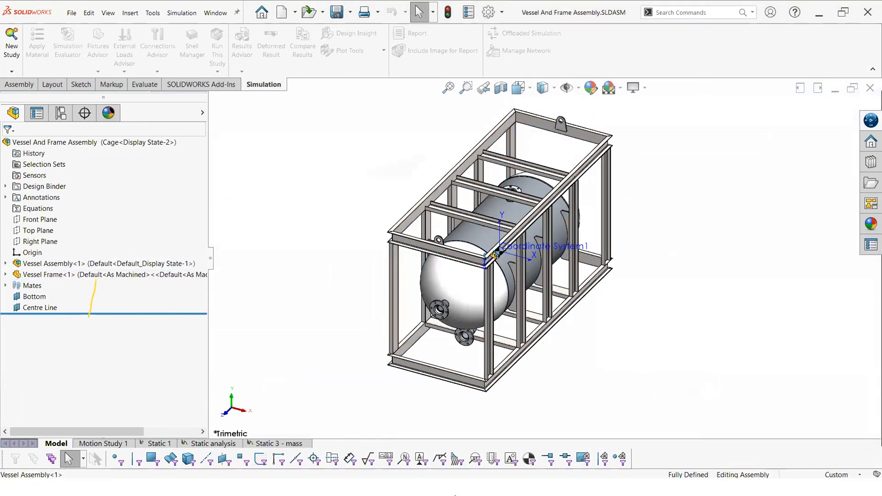
click(62, 264)
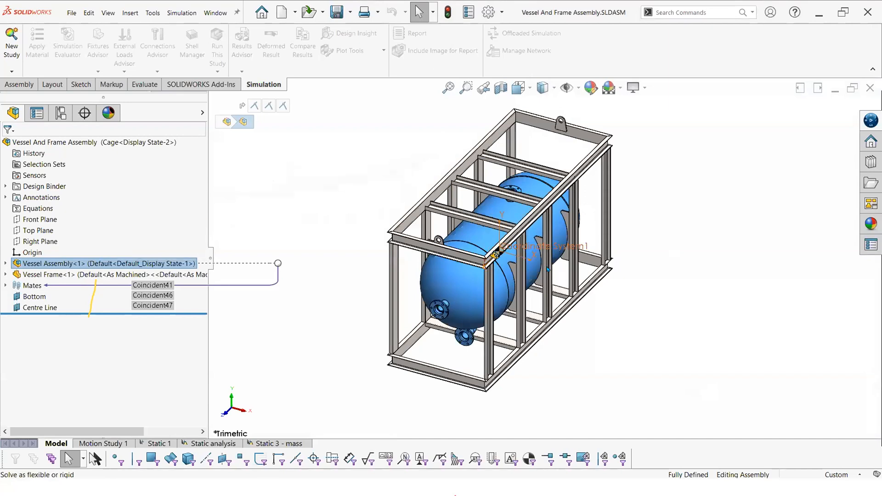
click(218, 256)
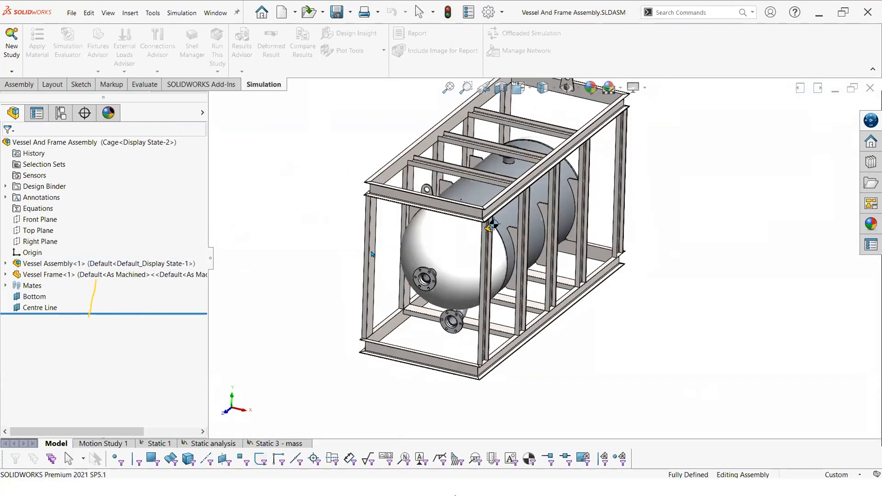
scroll(372, 254, up, 2)
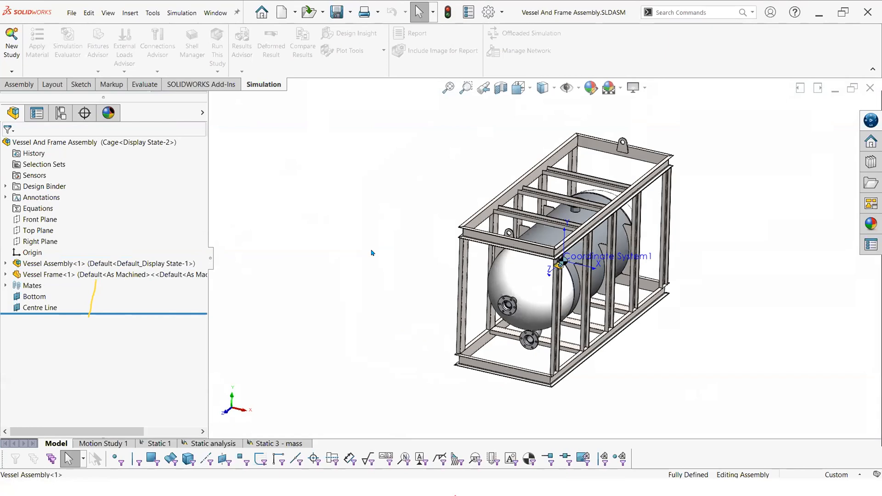
Step: Examine the vessel inside the frame and the tank brace plates that support its cylindrical shell
click(69, 264)
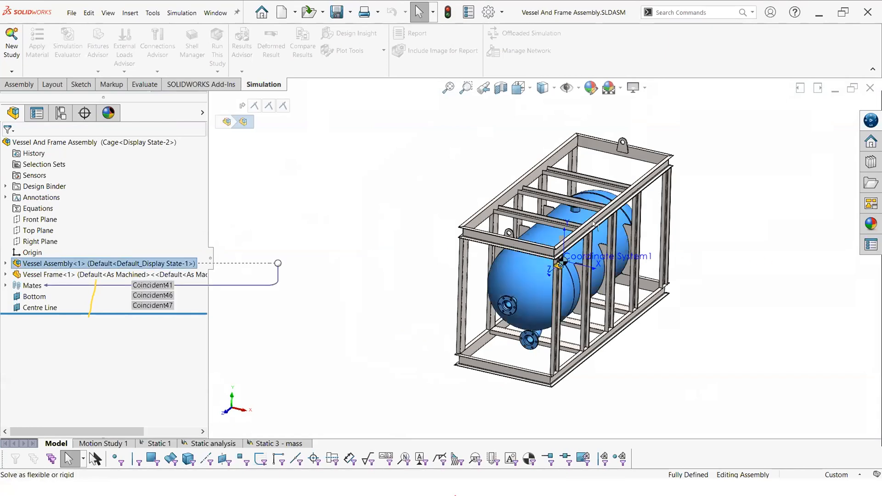
scroll(574, 224, down, 3)
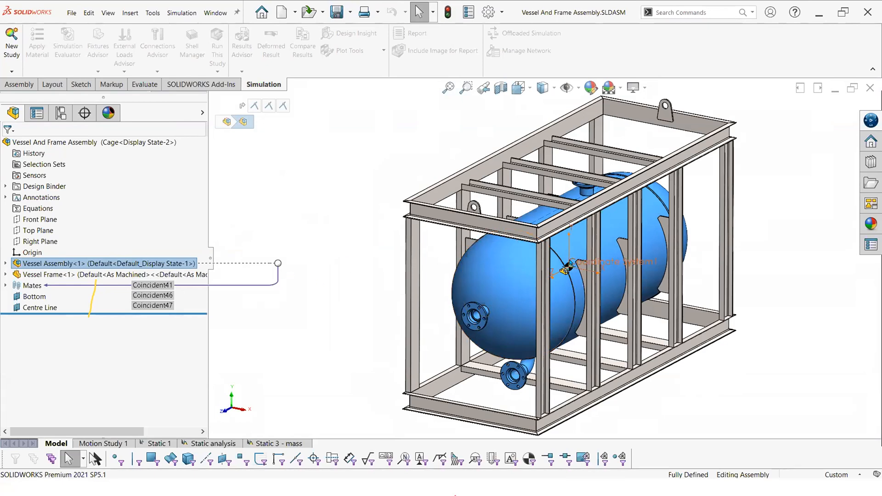
scroll(556, 258, down, 1)
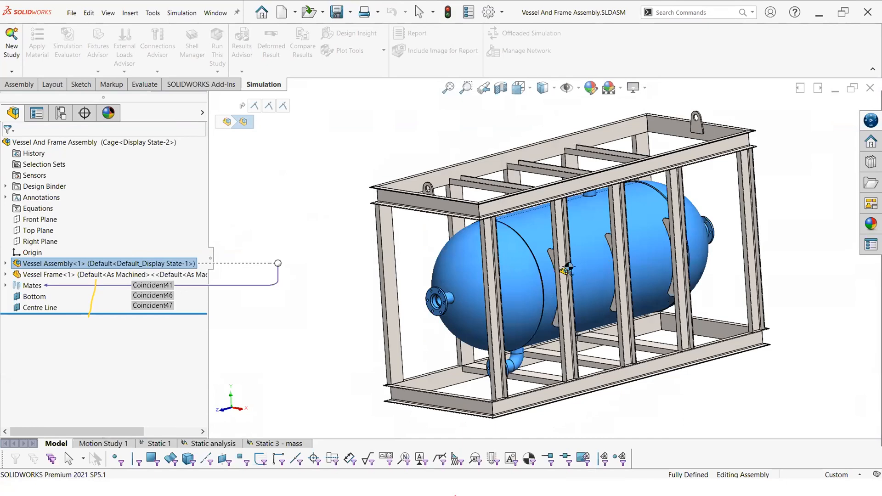
scroll(577, 229, down, 3)
scroll(436, 271, down, 3)
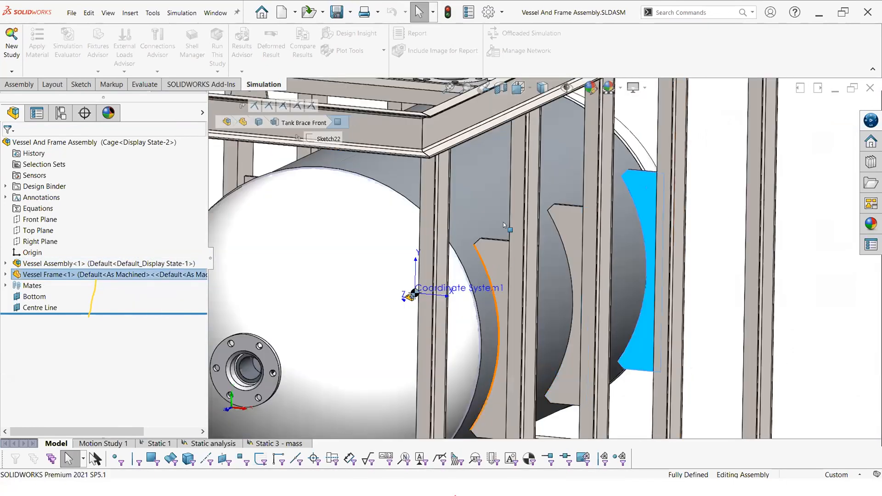
Step: Open the Vessel Assembly on its own to inspect its centre of mass, and return to the main assembly's Static 1 study
scroll(428, 240, up, 5)
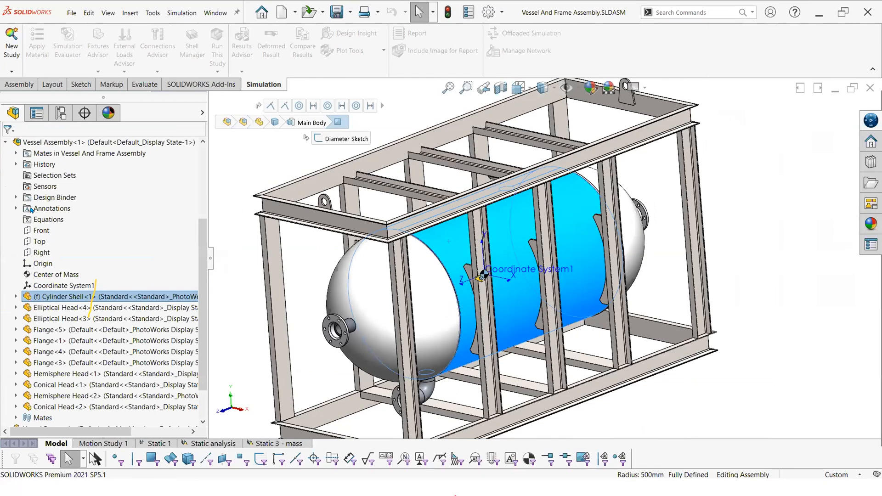
click(427, 222)
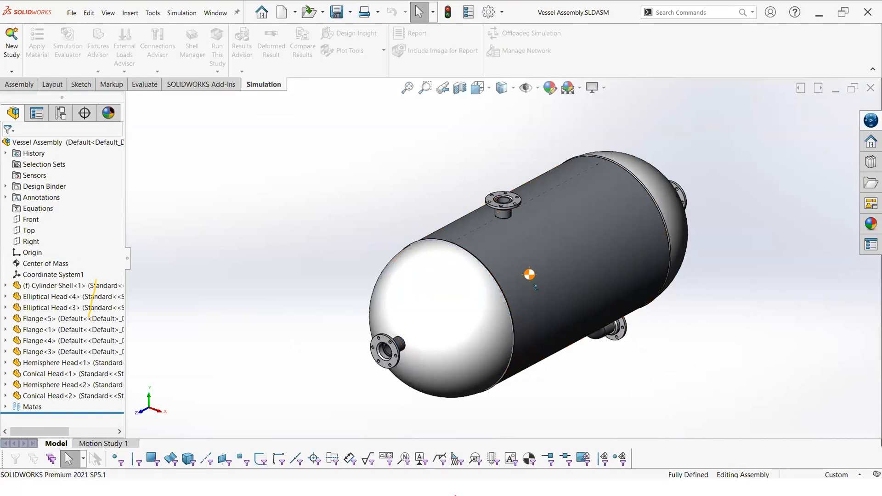
middle_drag(588, 308, 540, 271)
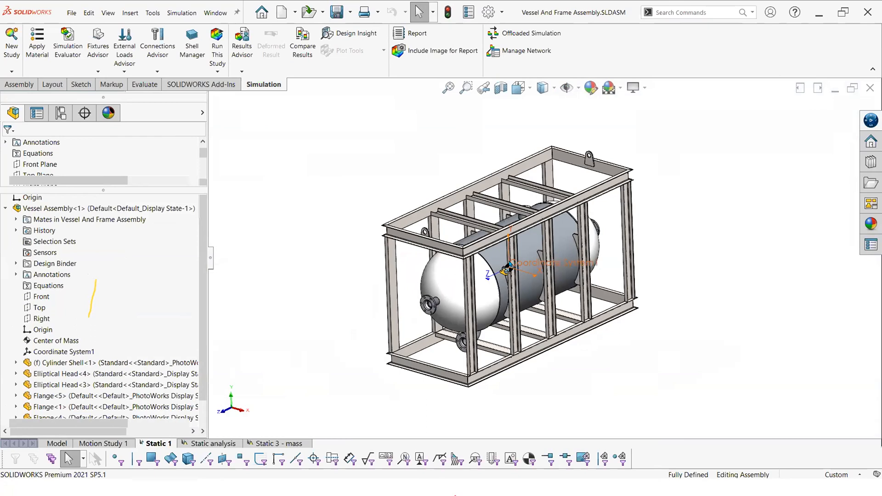
Step: Examine the Static 1 study's distributed remote load on the frame braces and its Gravity-1 load
scroll(500, 247, down, 2)
click(478, 262)
middle_drag(480, 264, 525, 261)
mouse_move(525, 260)
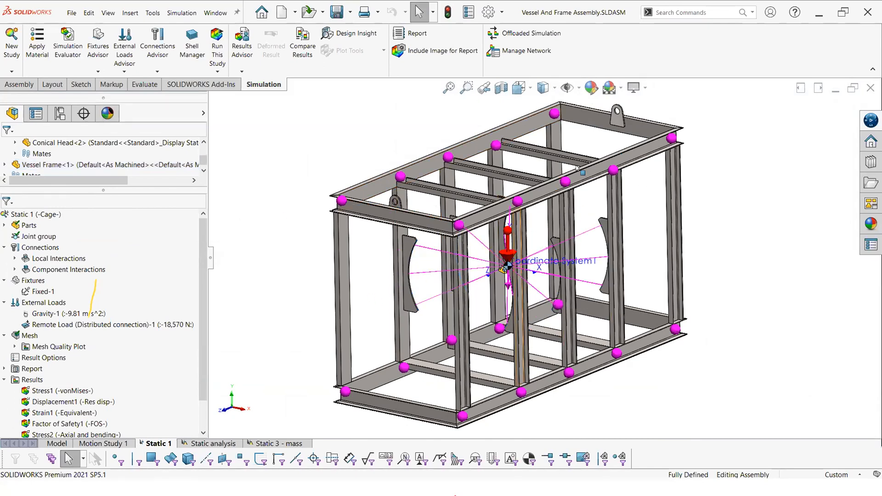
click(39, 315)
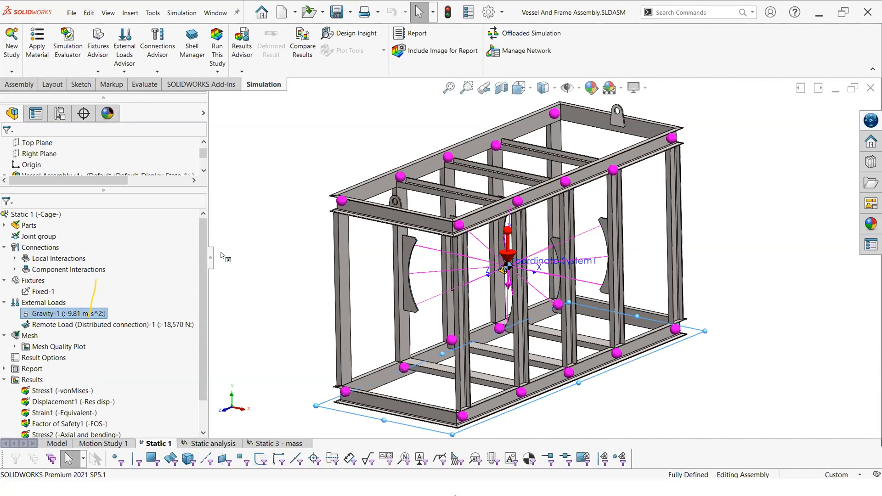
scroll(188, 220, down, 3)
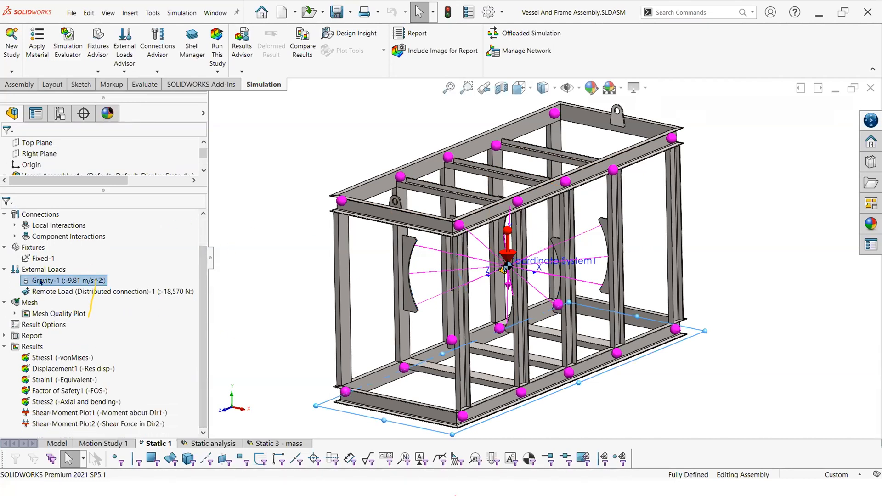
Step: Examine the Fixed-1 fixture and select the fixed hole face of the back lifting lug
click(42, 259)
click(678, 107)
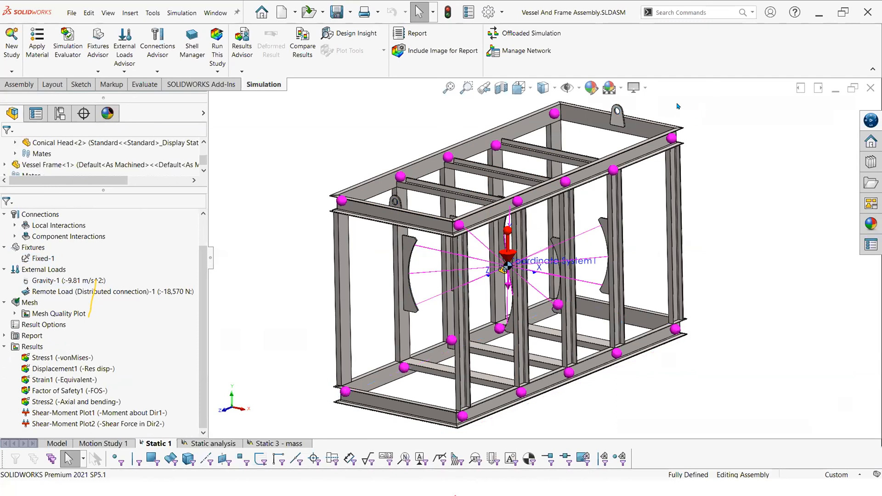
click(42, 258)
scroll(409, 184, down, 2)
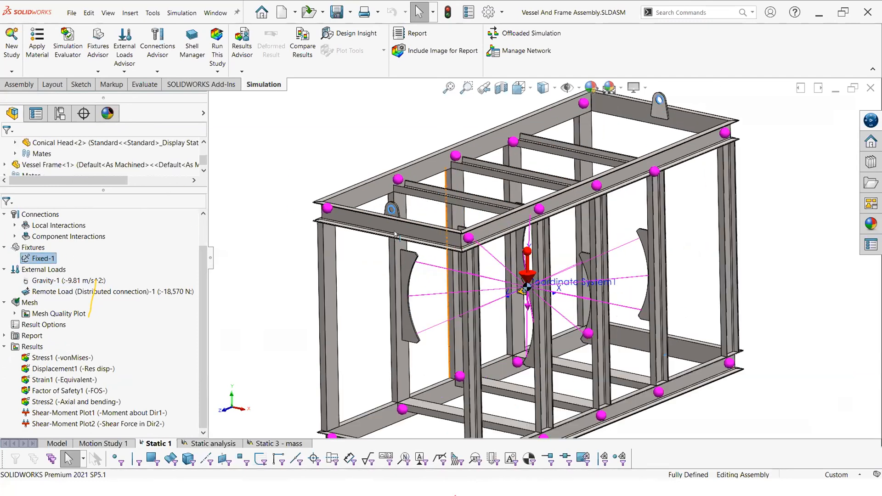
scroll(395, 235, down, 6)
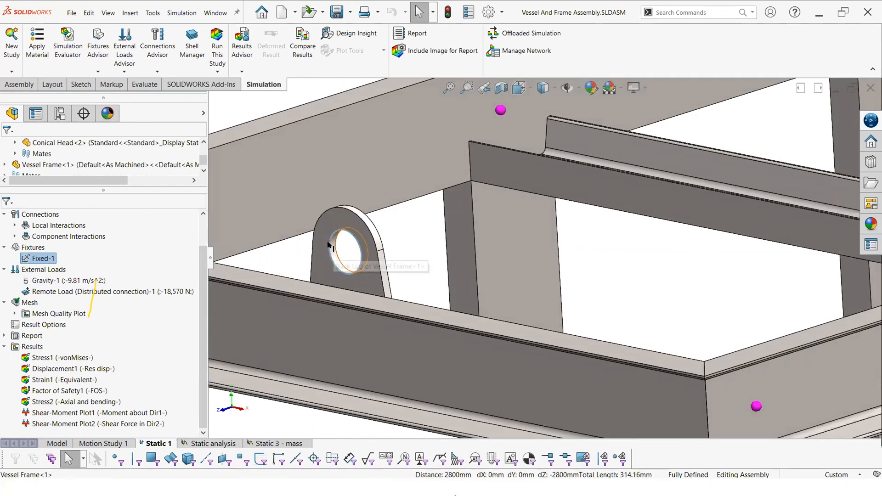
click(329, 245)
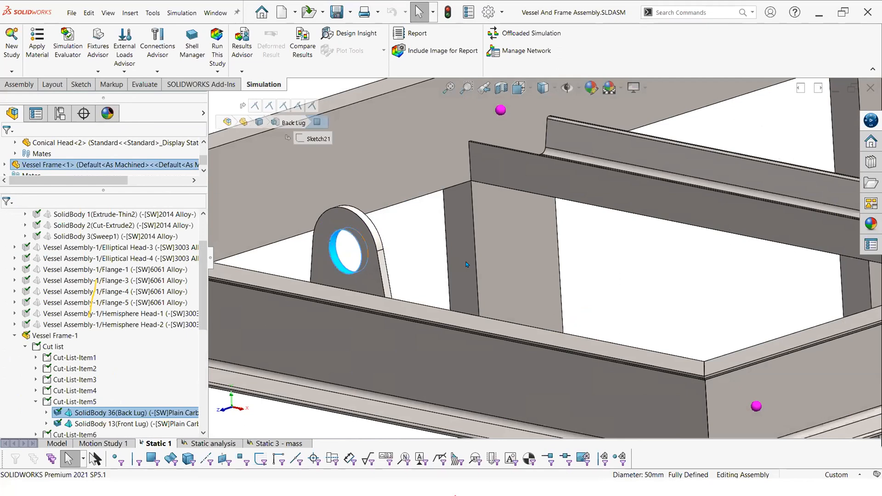
scroll(466, 265, up, 6)
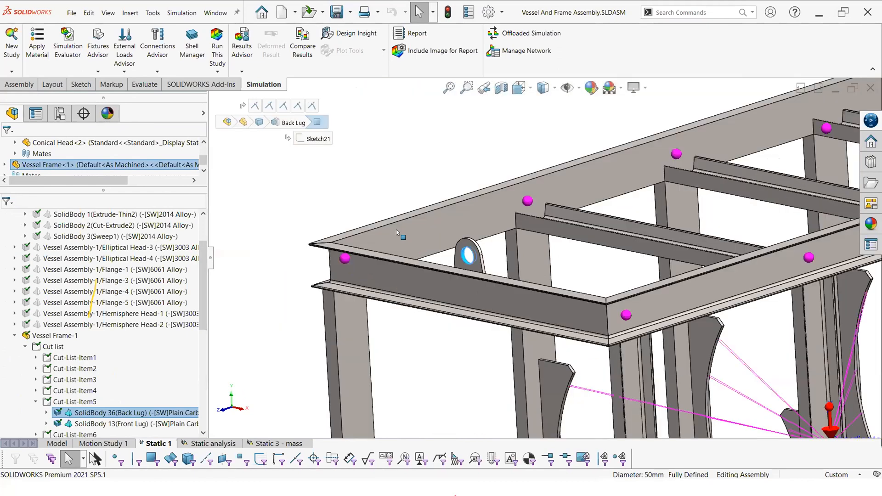
scroll(394, 213, up, 2)
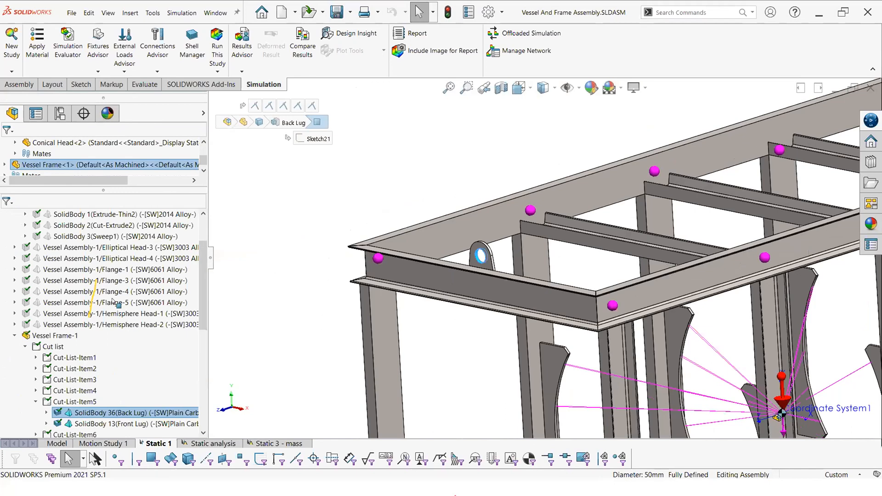
Step: Display the Displacement1 result plot and inspect the frame's deformed shape from the side
click(46, 413)
click(121, 391)
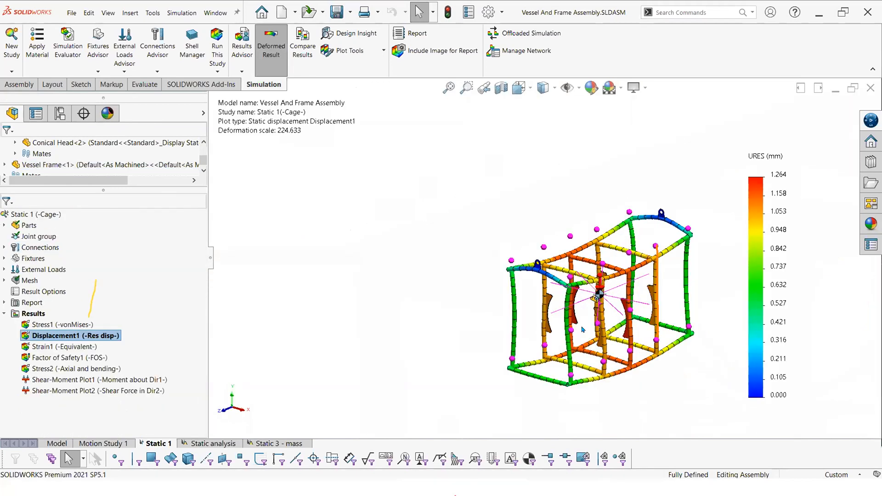
middle_drag(584, 239, 519, 291)
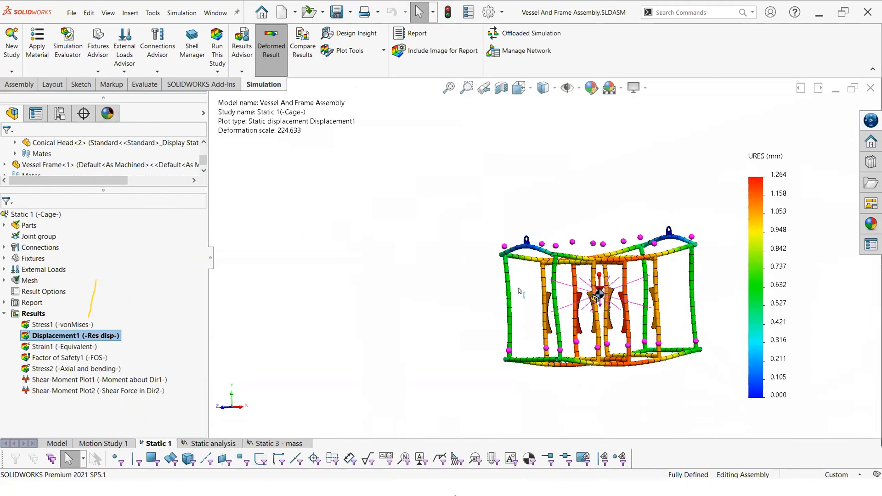
key(space)
Step: Display the Stress1 von Mises plot of the lugs and braces, review its definition, and close it without changes
click(604, 290)
right_drag(603, 289, 631, 258)
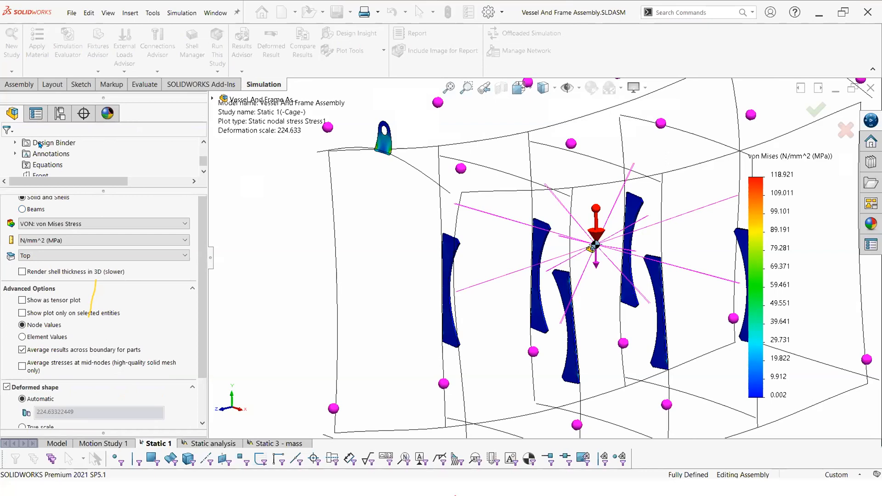
key(Escape)
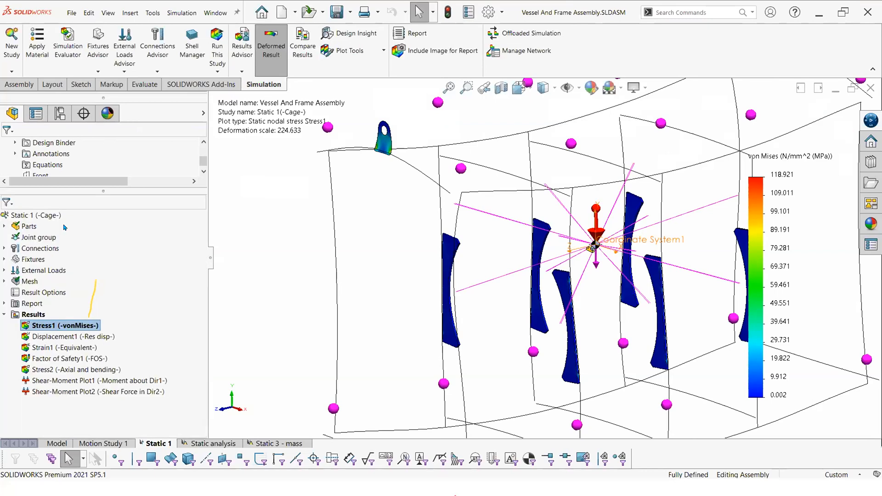